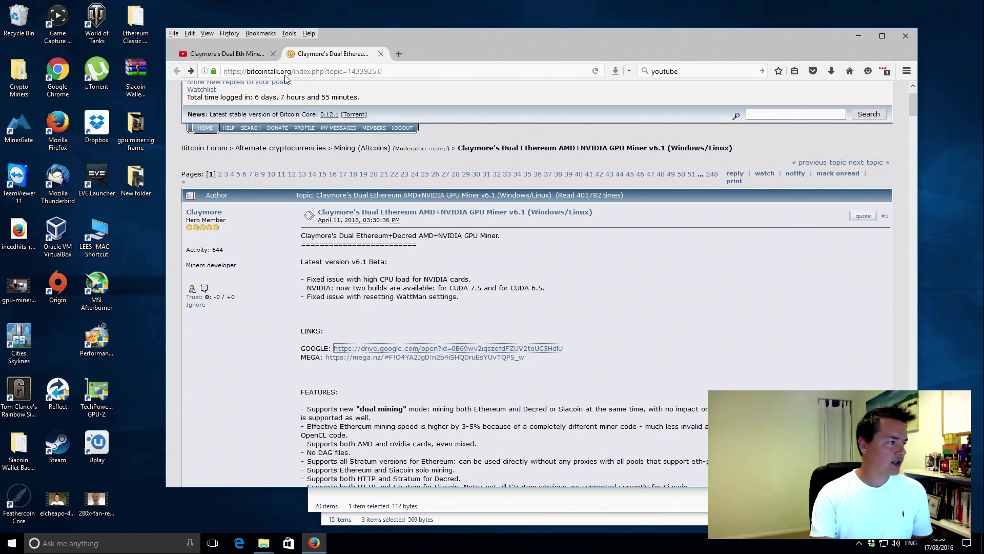
# Read the YouTube comment about Claymore 6.1 beta with Cuda 6.5 drivers and the v6.1 release notes on the Bitcointalk thread
pyautogui.click(256, 56)
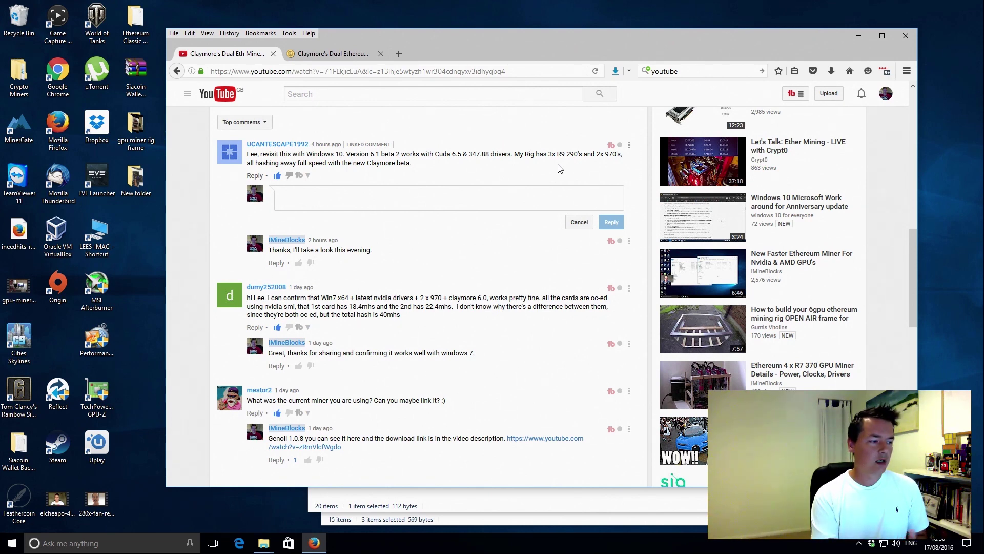
pyautogui.click(357, 57)
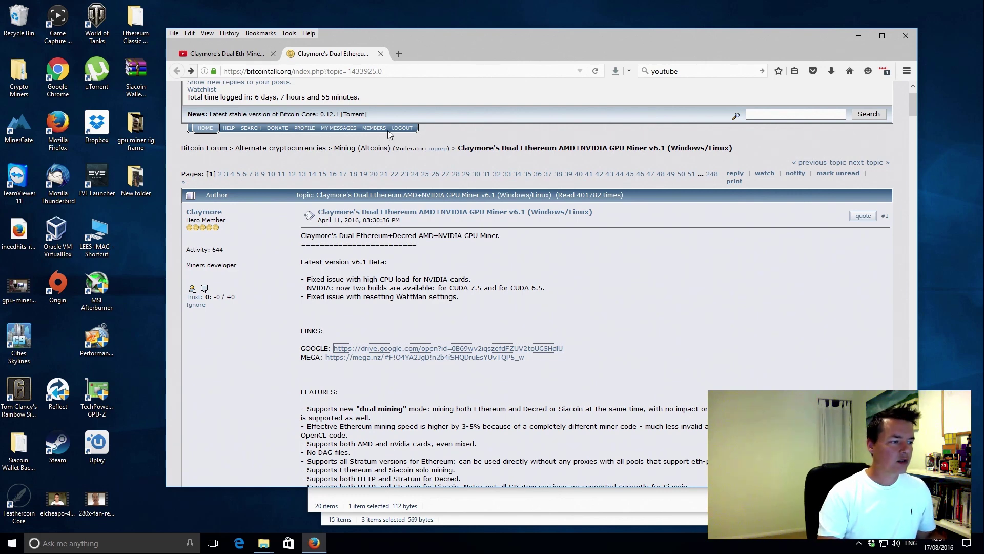
pyautogui.scroll(-2, 609, 277)
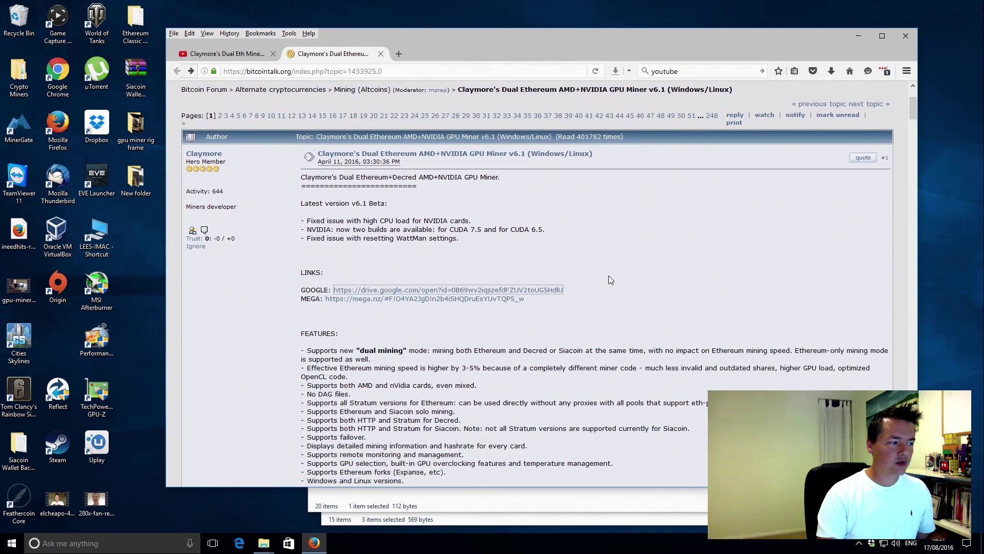
# Follow the thread's Google Drive link, locate the v6.1 Beta Catalyst 15.12 CUDA 7.5_6.5 zip, and return to the thread
pyautogui.click(539, 291)
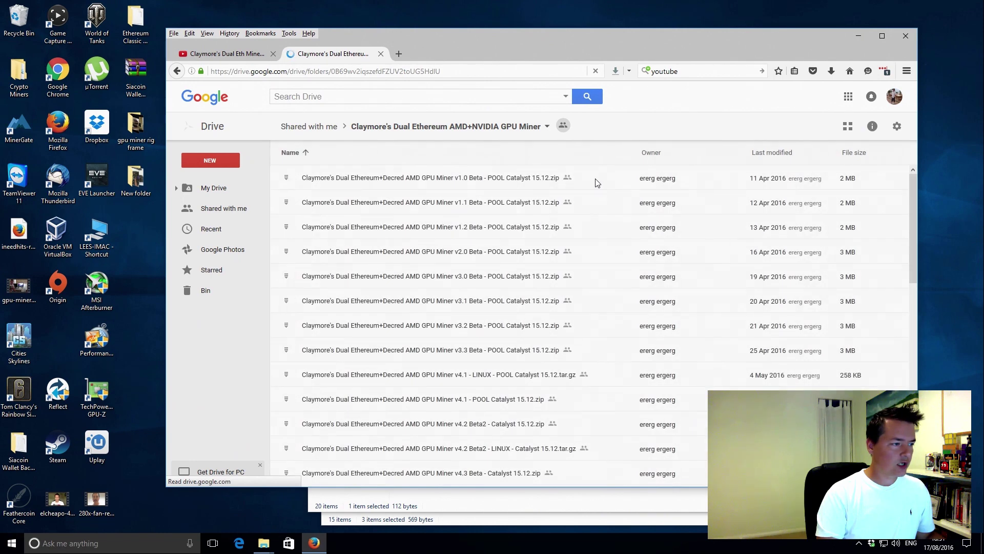
pyautogui.scroll(-2, 659, 179)
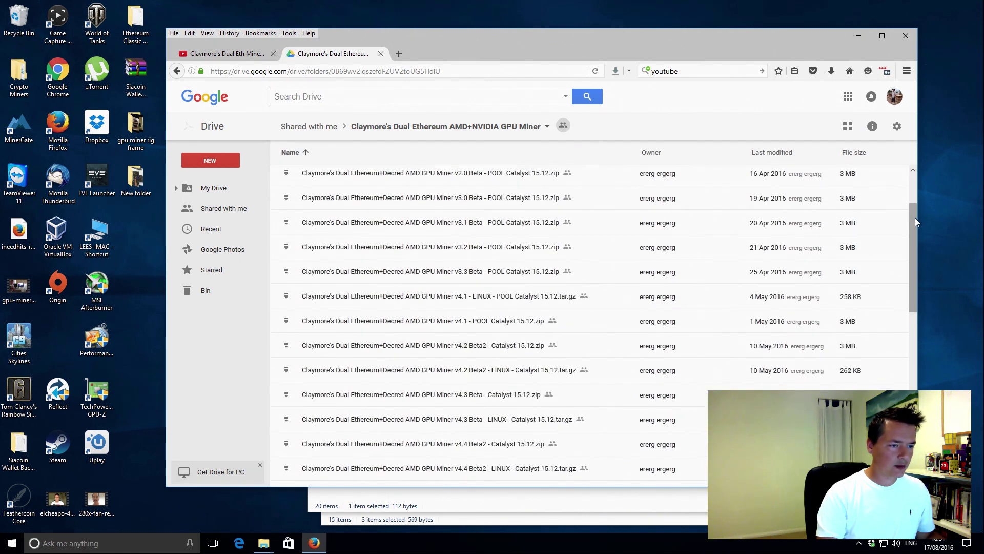
pyautogui.scroll(-5, 915, 217)
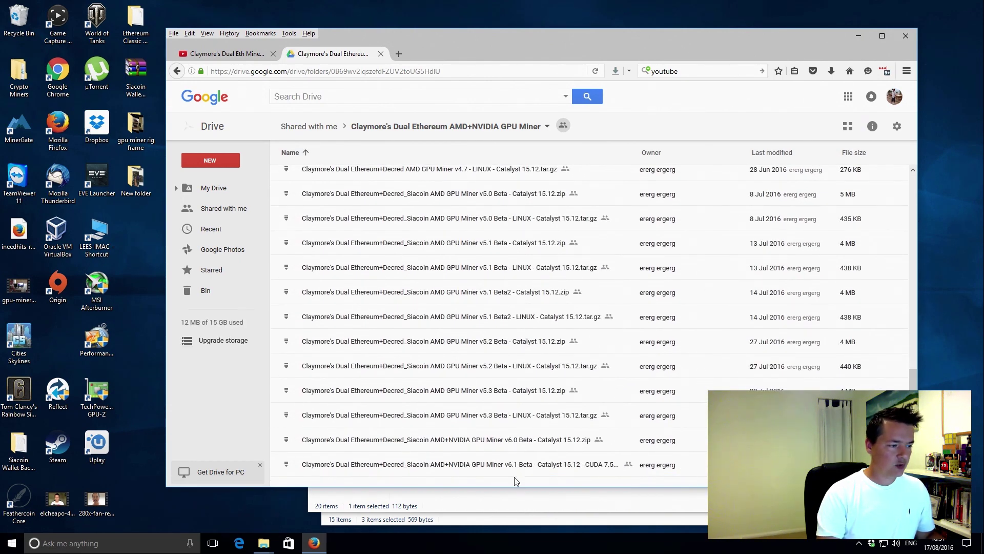
pyautogui.click(491, 466)
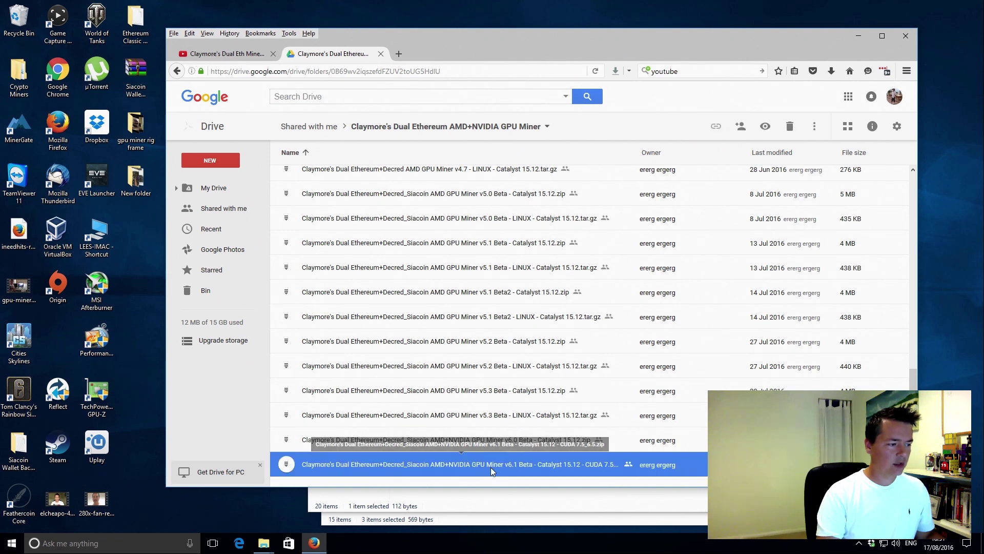
pyautogui.rightClick(491, 466)
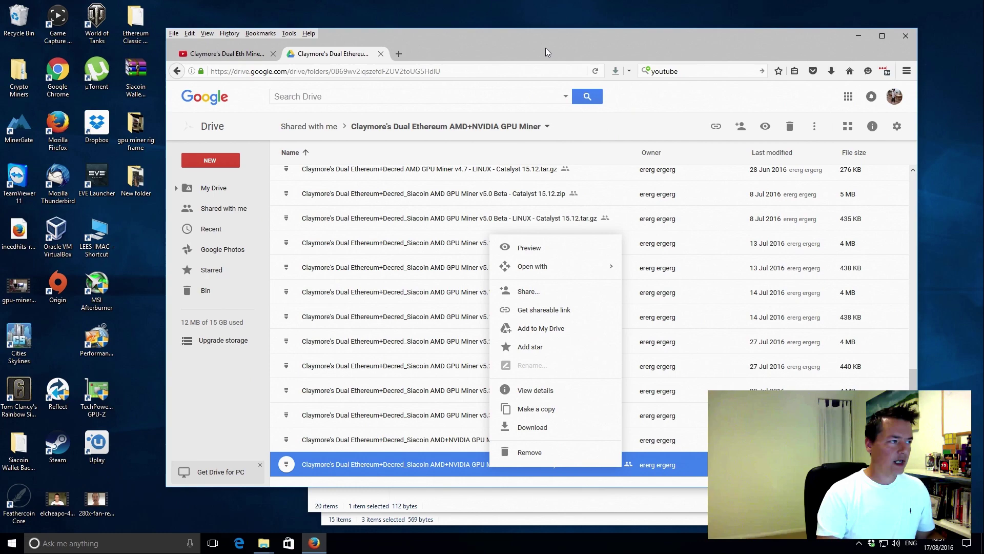
pyautogui.click(239, 55)
pyautogui.click(315, 56)
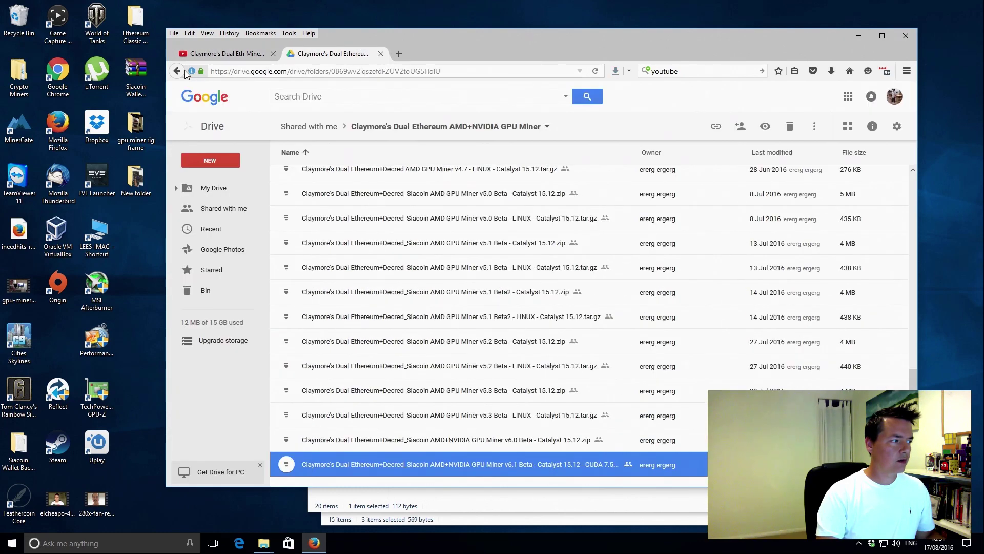
pyautogui.click(180, 71)
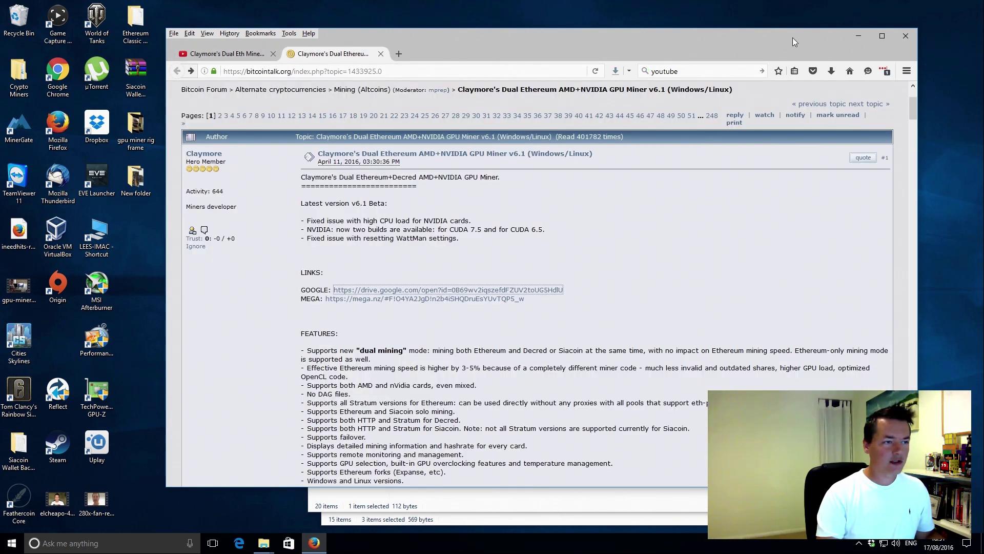
# Switch to File Explorer and show the Claymore miner archives in the Downloads folder
pyautogui.click(869, 35)
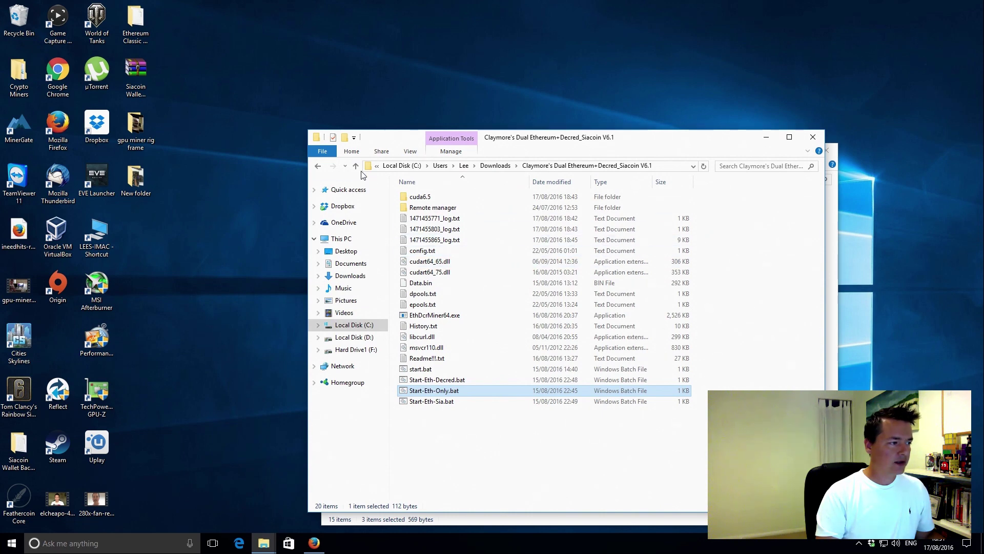
pyautogui.click(354, 276)
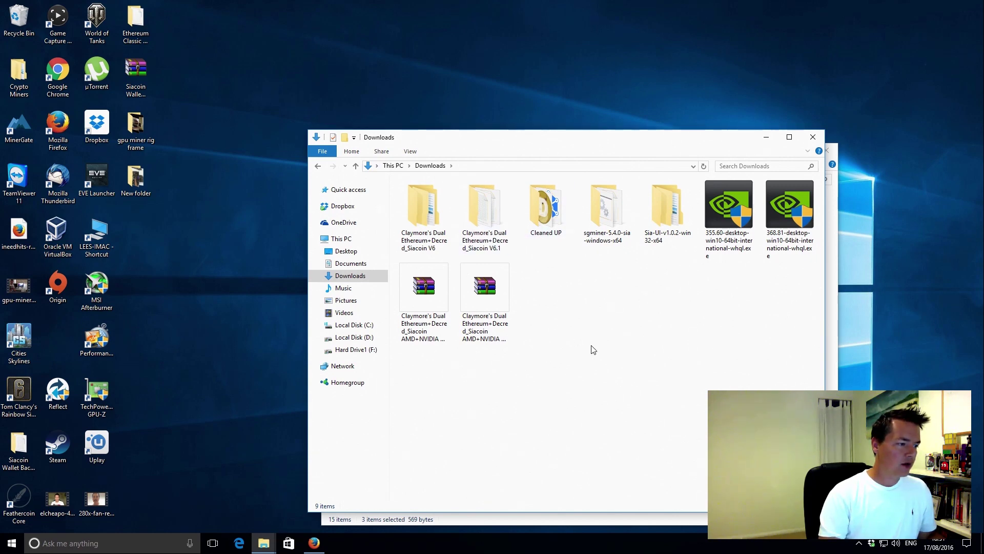
pyautogui.click(494, 299)
pyautogui.click(421, 297)
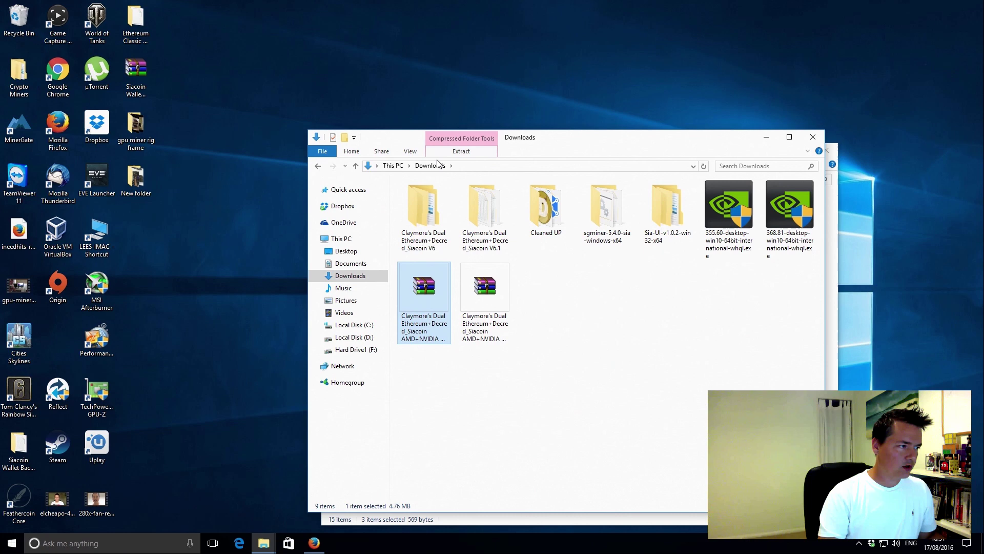
# Show the Downloads folder in Details view with a wider Name column and select the v6.1 Beta miner archive
pyautogui.click(410, 152)
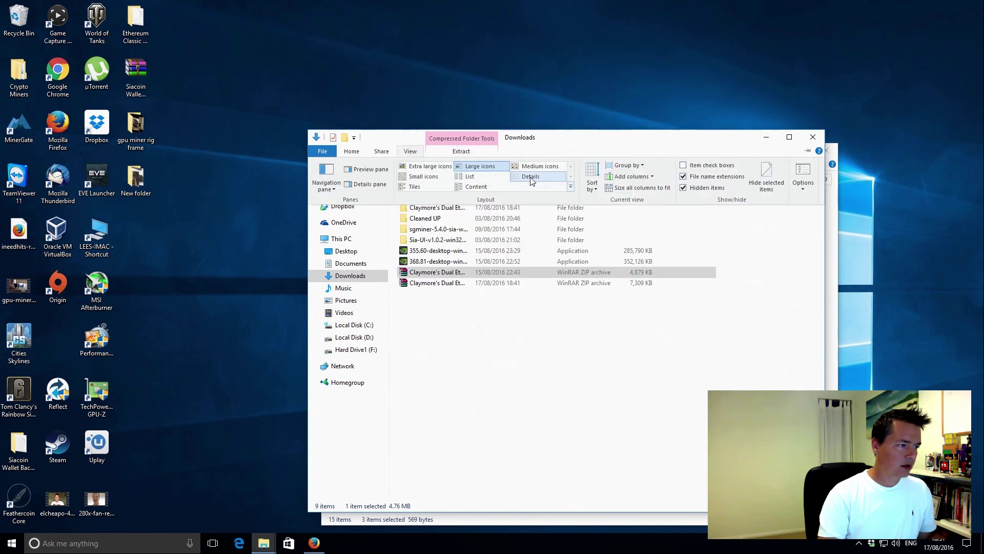
pyautogui.click(531, 181)
pyautogui.moveTo(470, 181); pyautogui.dragTo(632, 180)
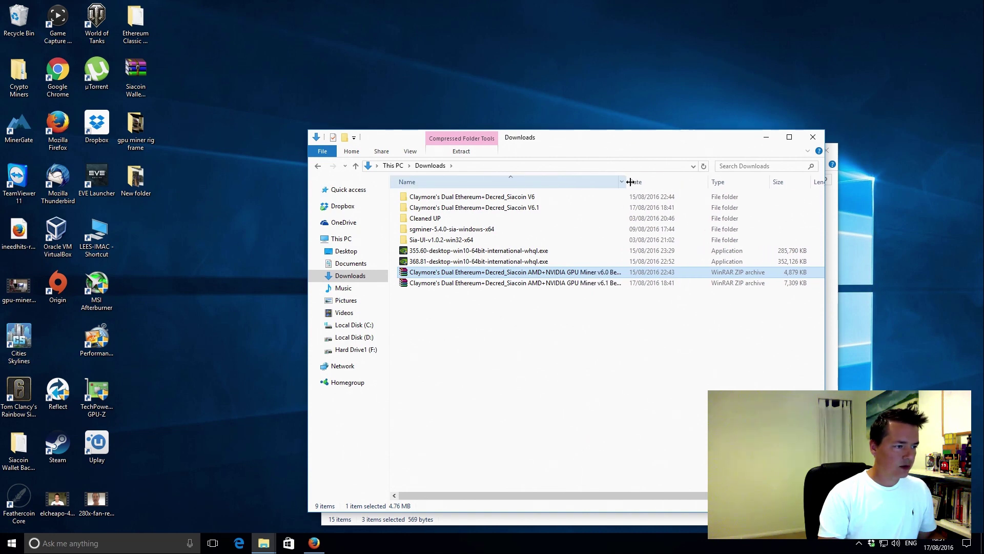
pyautogui.click(576, 283)
pyautogui.click(580, 274)
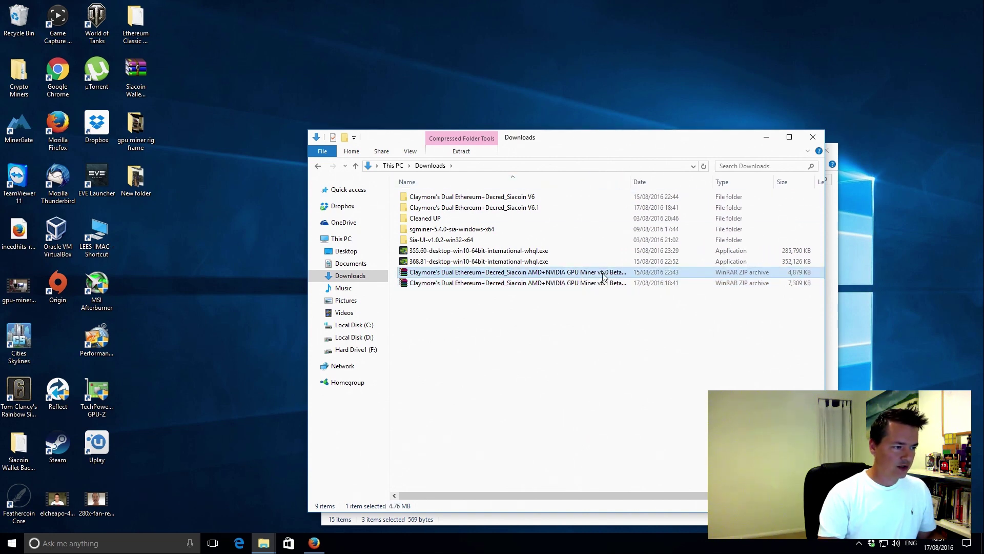
pyautogui.click(566, 285)
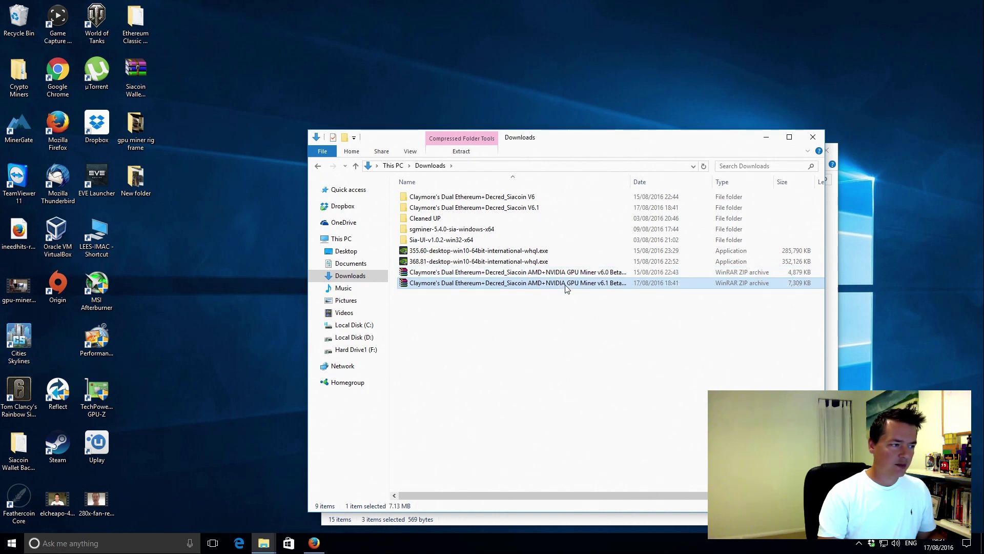
# Open the Claymore's Dual Ethereum+Decred_Siacoin V6.1 folder and delete Start-Eth-Only.bat from its cuda6.5 subfolder
pyautogui.doubleClick(508, 208)
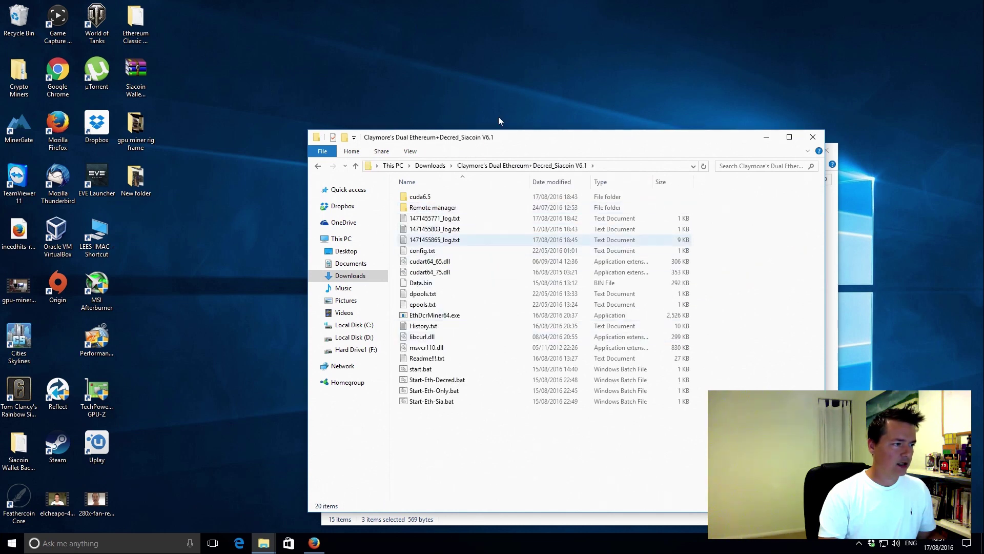
pyautogui.moveTo(558, 142); pyautogui.dragTo(544, 72)
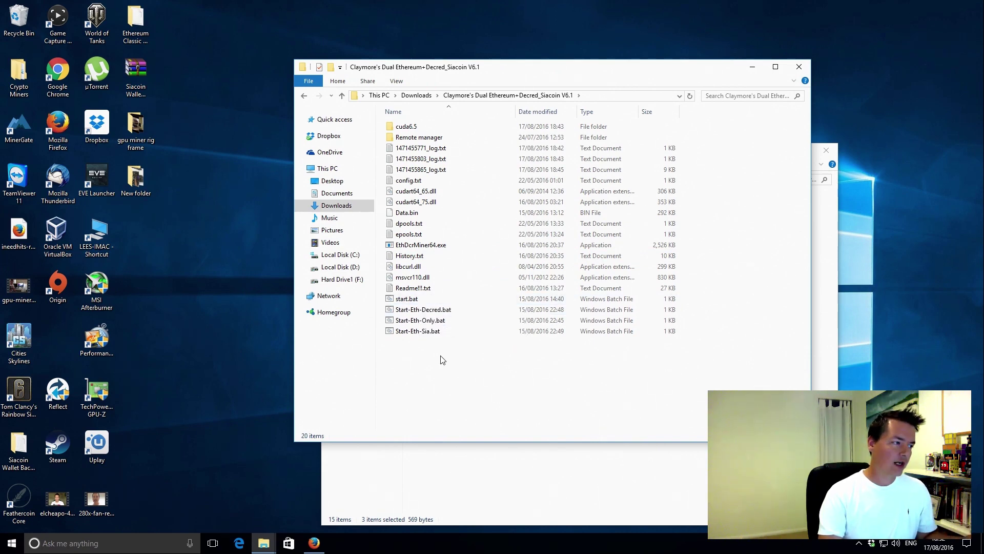
pyautogui.doubleClick(405, 128)
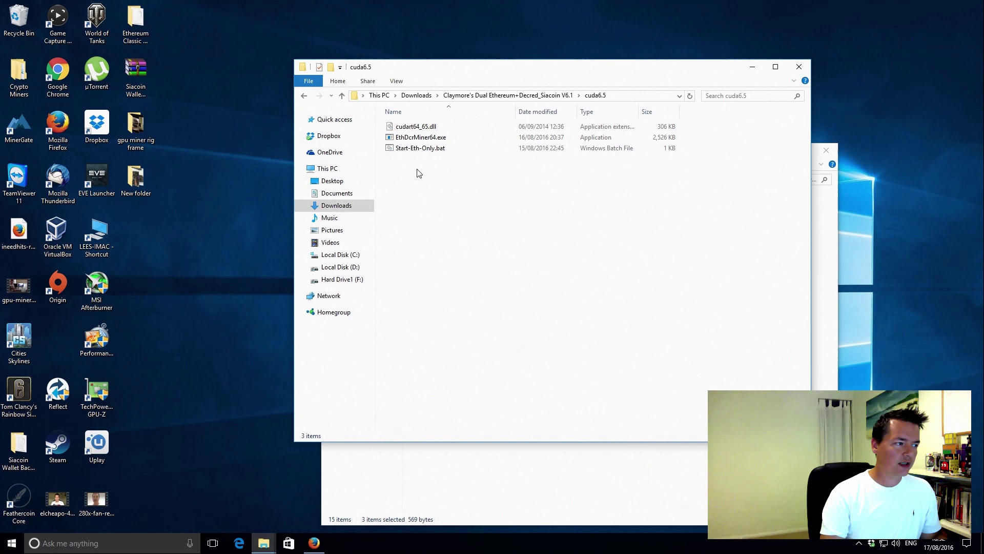
pyautogui.click(419, 149)
pyautogui.press('Delete')
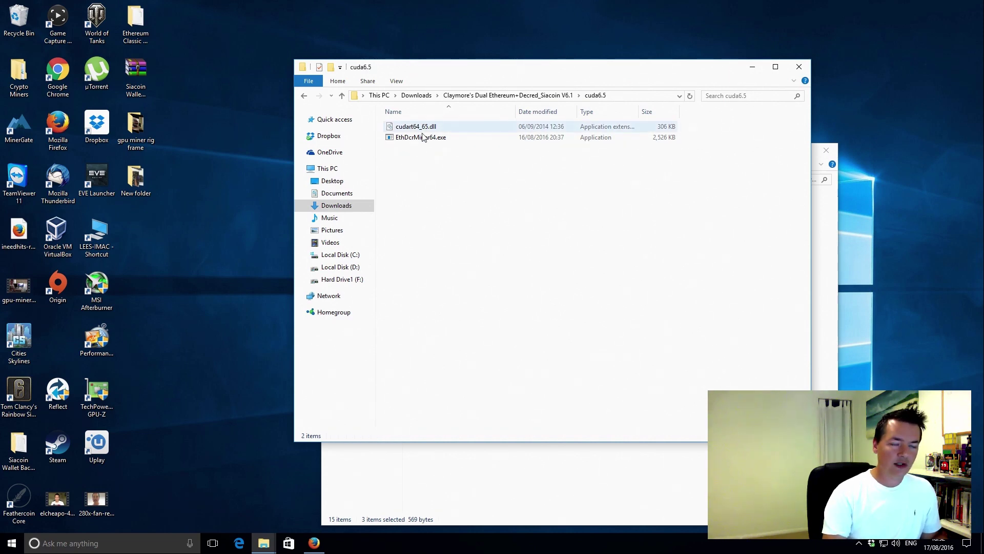
# Copy cudart64_65.dll and EthDcrMiner64.exe from cuda6.5 into the parent V6.1 folder, replacing the existing files
pyautogui.click(429, 127)
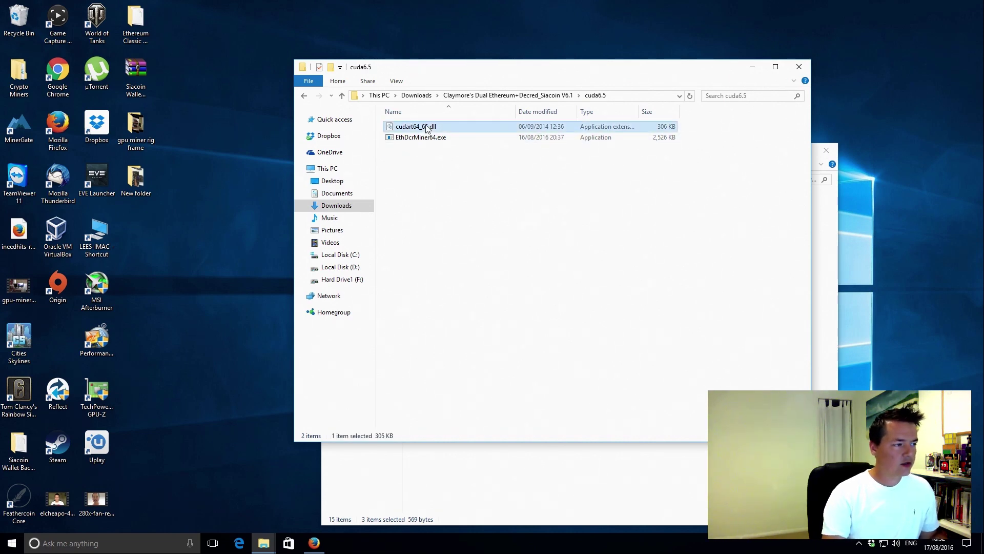
pyautogui.keyDown('shift'); pyautogui.click(427, 138); pyautogui.keyUp('shift')
pyautogui.rightClick(428, 139)
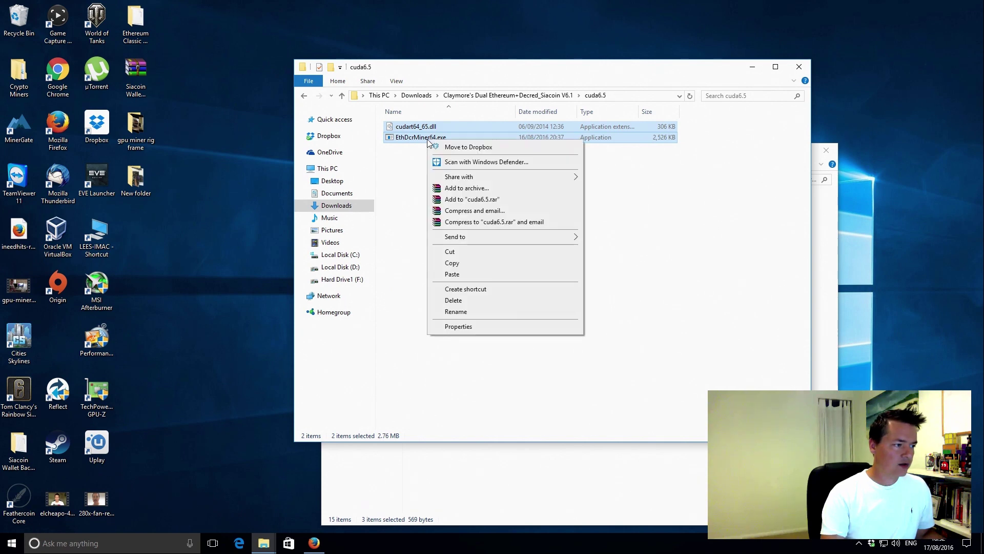
pyautogui.click(466, 264)
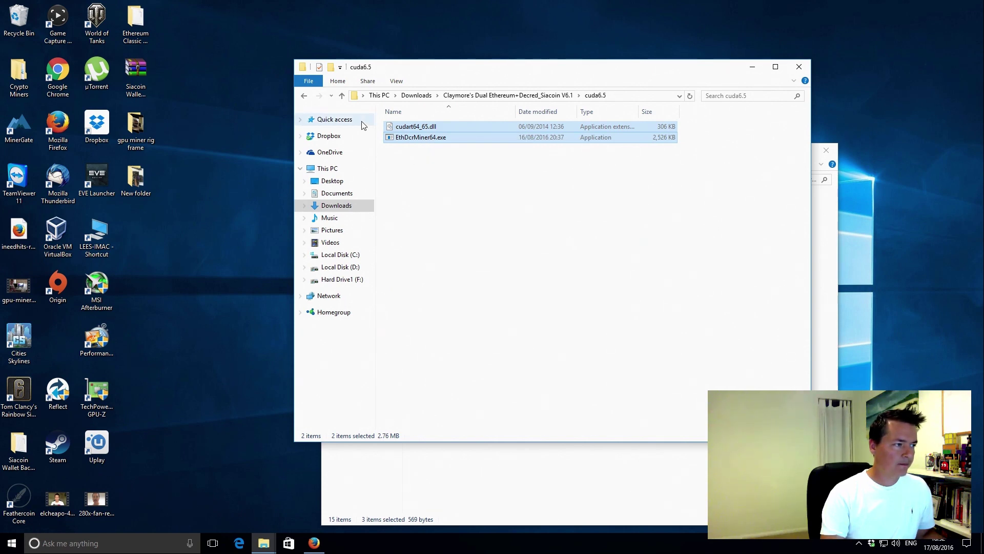
pyautogui.click(342, 95)
pyautogui.rightClick(435, 363)
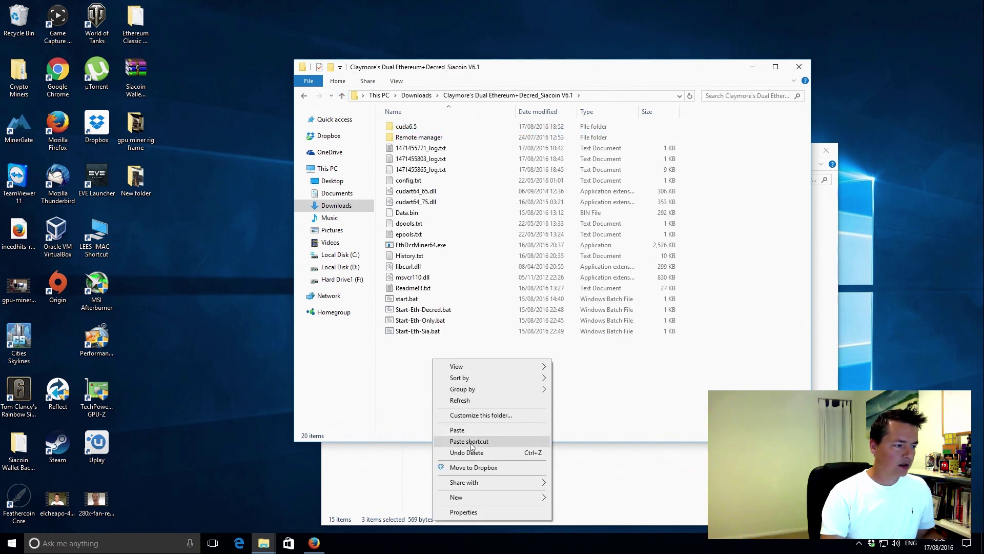
pyautogui.click(468, 429)
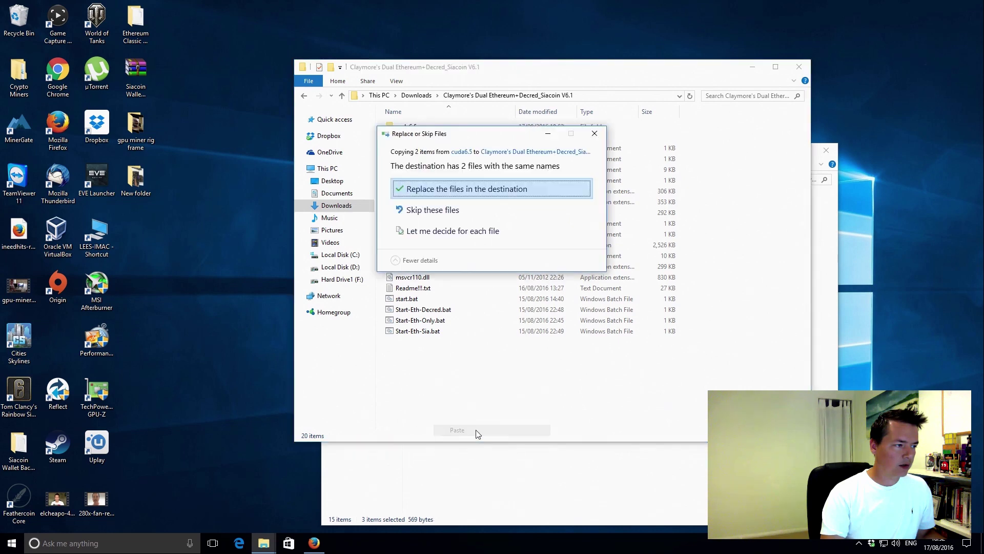
pyautogui.click(448, 190)
pyautogui.click(461, 383)
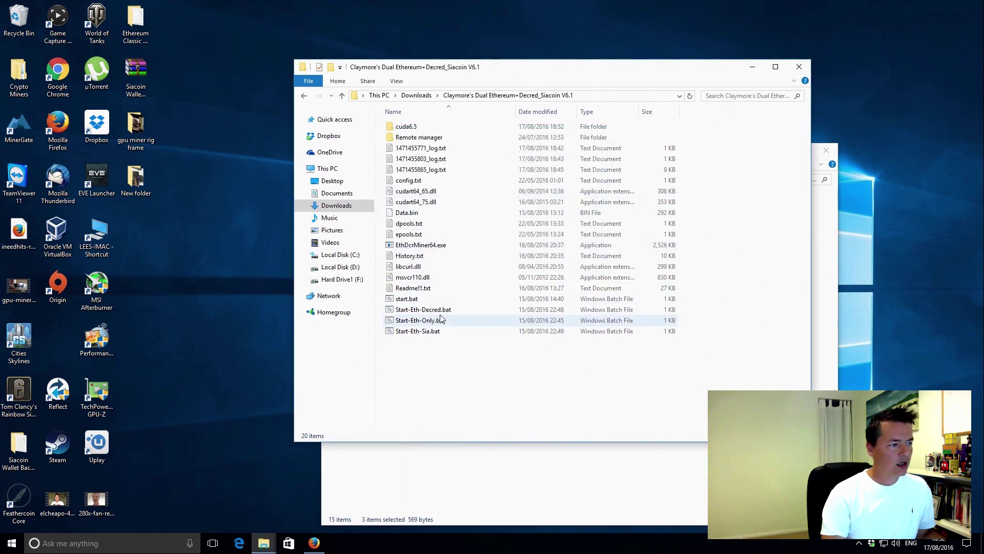
# Open Start-Eth-Only.bat for editing, review its pool and wallet settings, and close it without changes
pyautogui.click(427, 248)
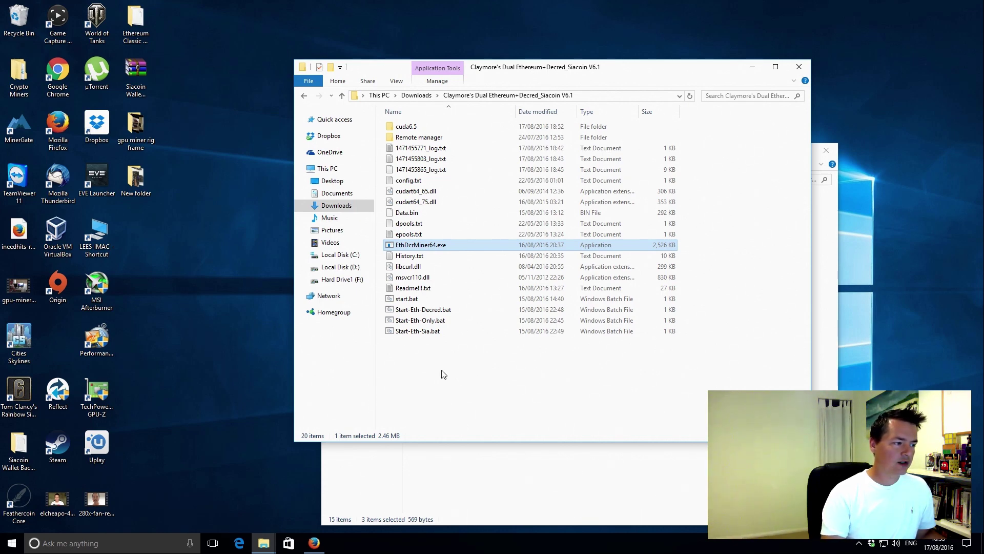
pyautogui.click(424, 320)
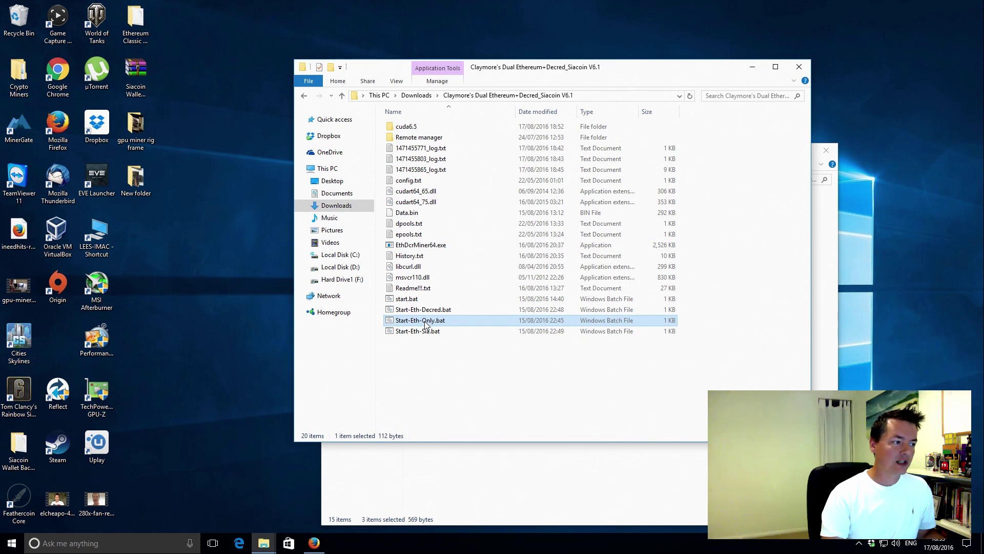
pyautogui.rightClick(425, 323)
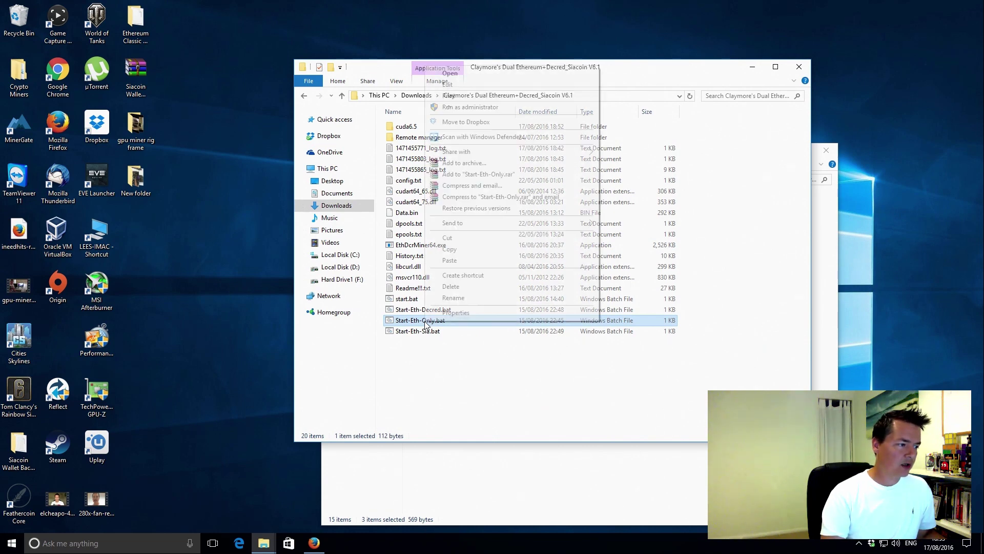
pyautogui.click(473, 86)
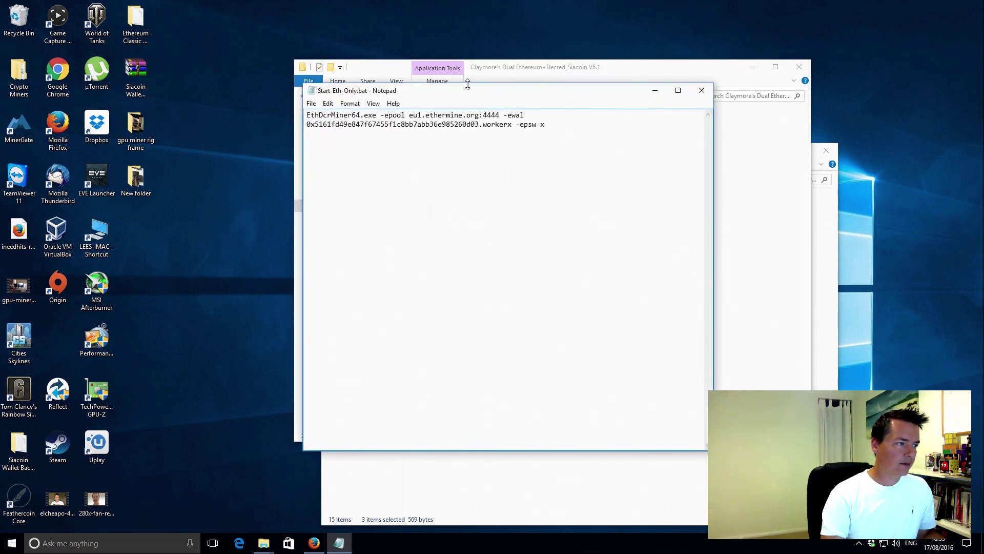
pyautogui.moveTo(464, 95); pyautogui.dragTo(664, 105)
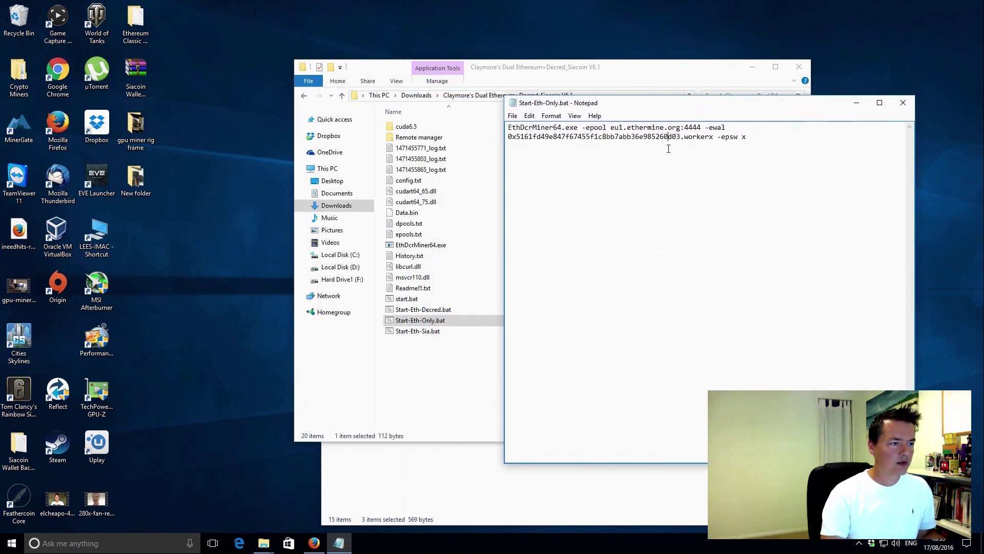
pyautogui.moveTo(507, 128); pyautogui.dragTo(710, 128)
pyautogui.moveTo(528, 137); pyautogui.dragTo(623, 137)
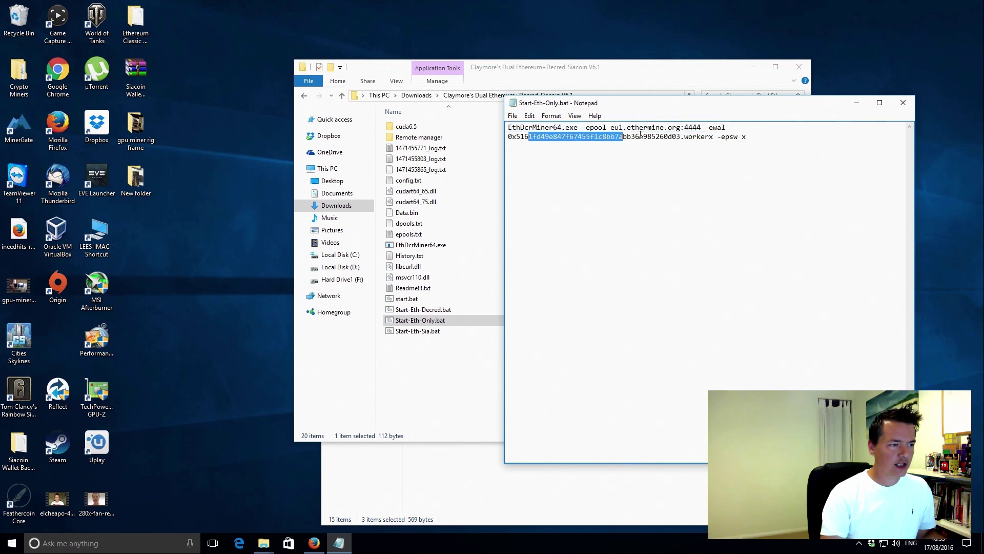
pyautogui.click(903, 102)
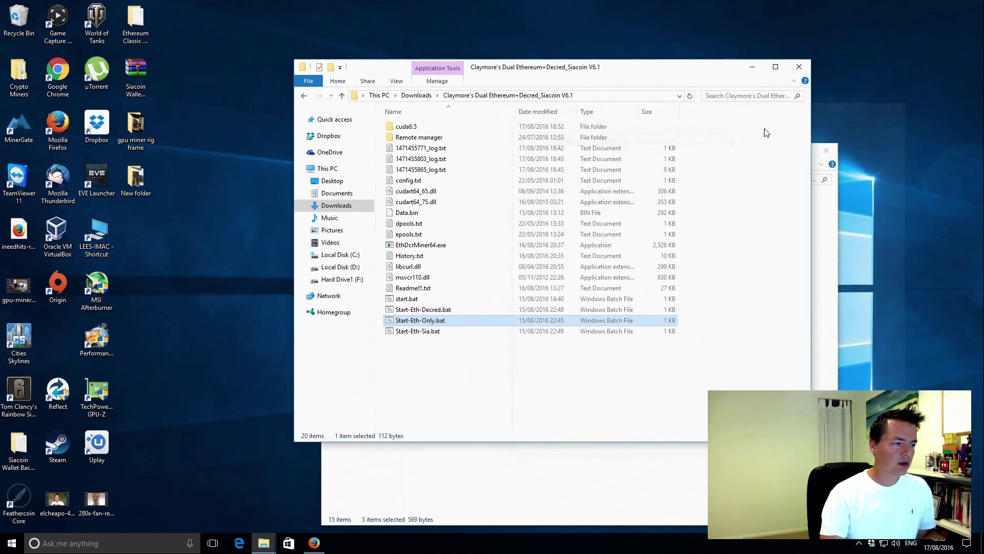
pyautogui.click(592, 375)
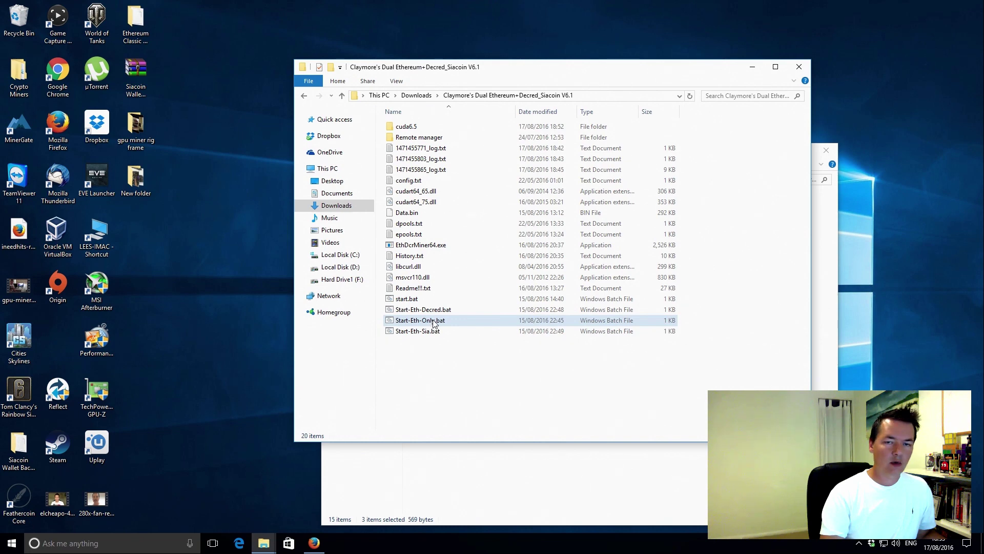
# Run Start-Eth-Only.bat to test Ethereum-only mining, watch its hashrate and shares, and close the miner
pyautogui.doubleClick(433, 323)
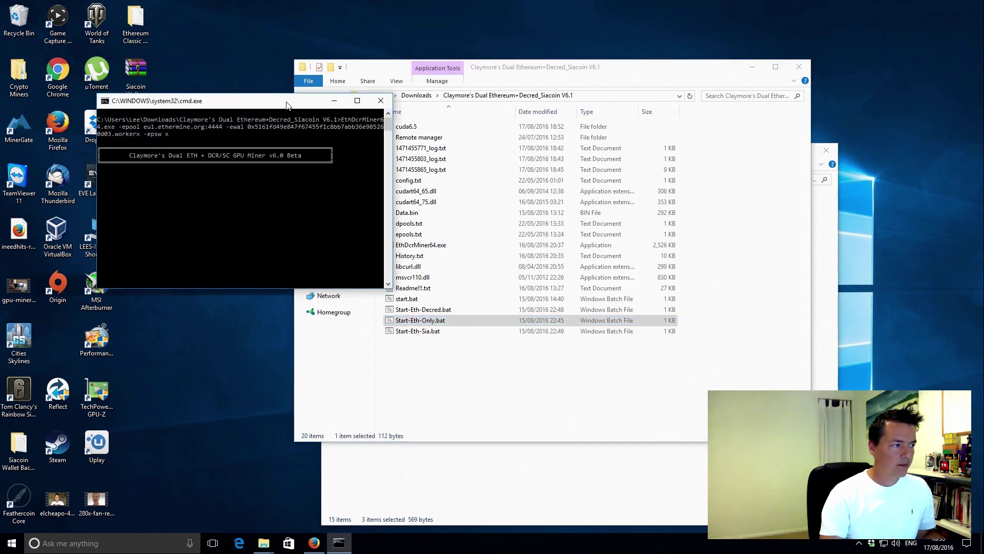
pyautogui.moveTo(286, 109); pyautogui.dragTo(370, 55)
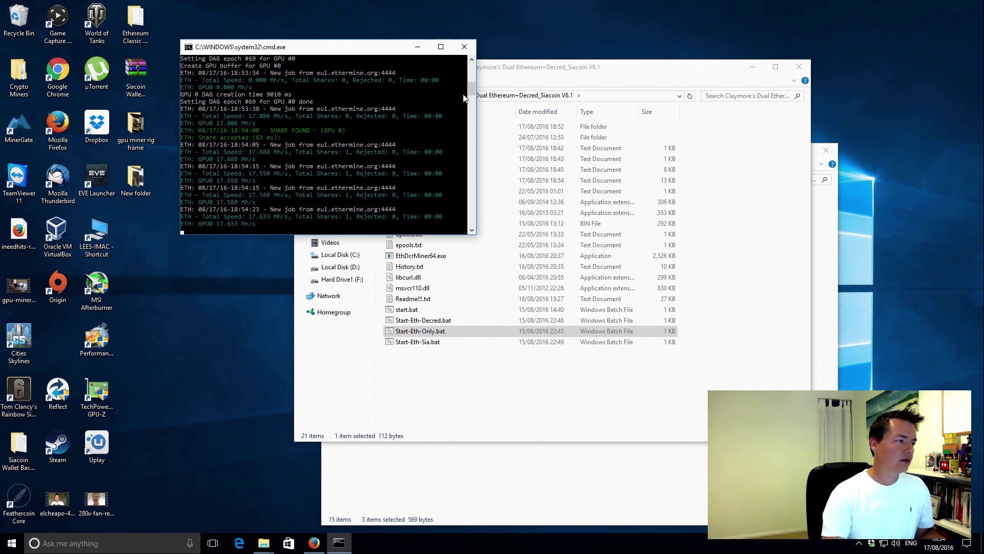
pyautogui.click(465, 46)
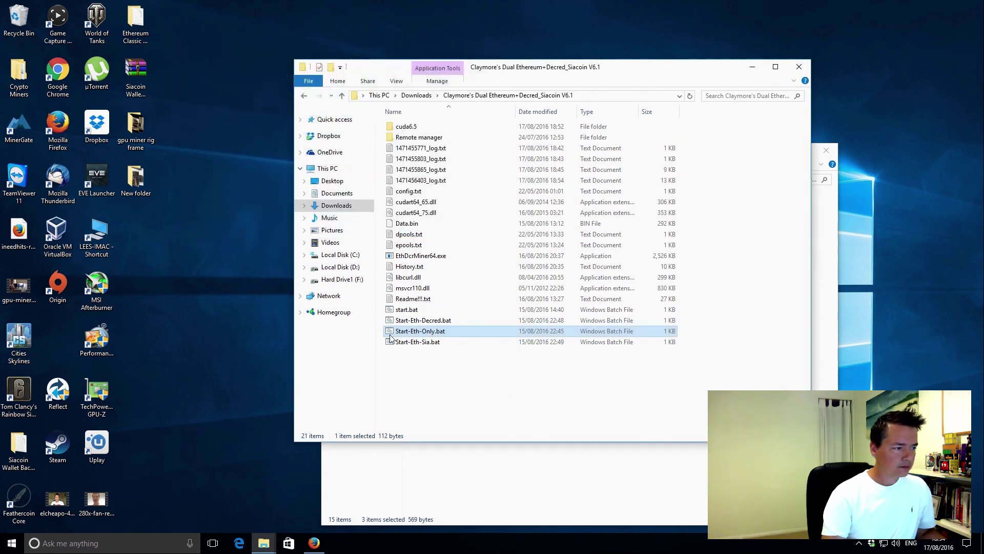
# Open Start-Eth-Decred.bat for editing, review its Ethereum and Decred pool settings, and close it without changes
pyautogui.click(431, 321)
pyautogui.rightClick(431, 321)
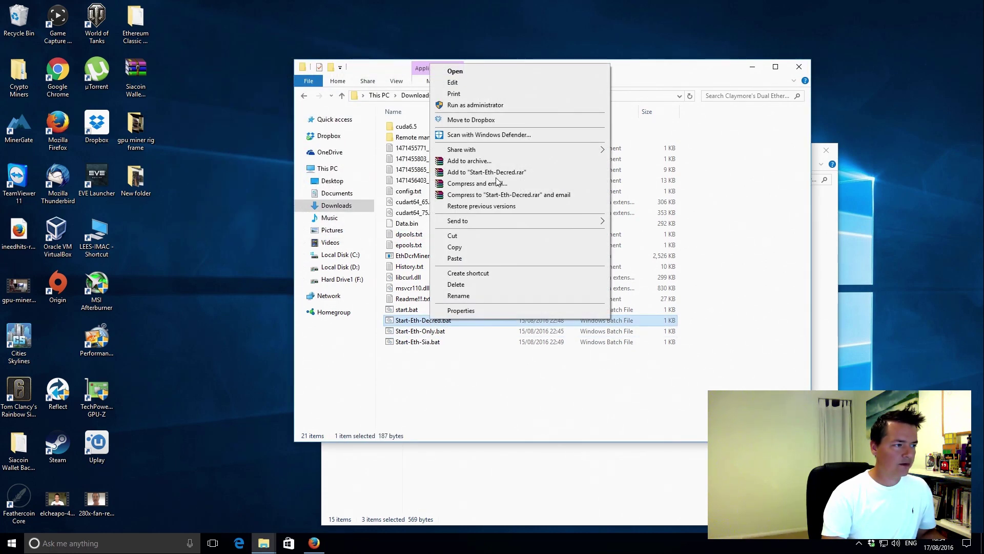
pyautogui.click(460, 82)
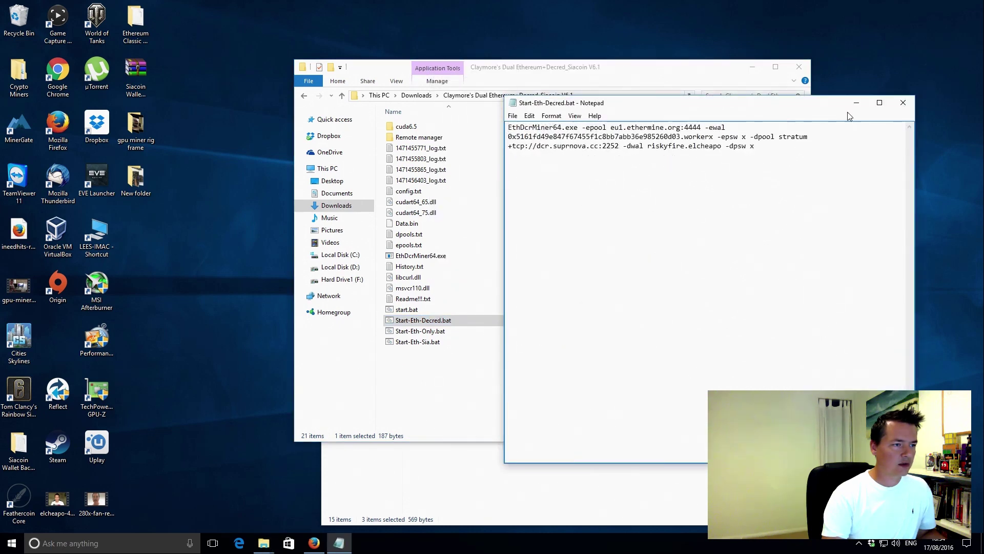
pyautogui.click(898, 104)
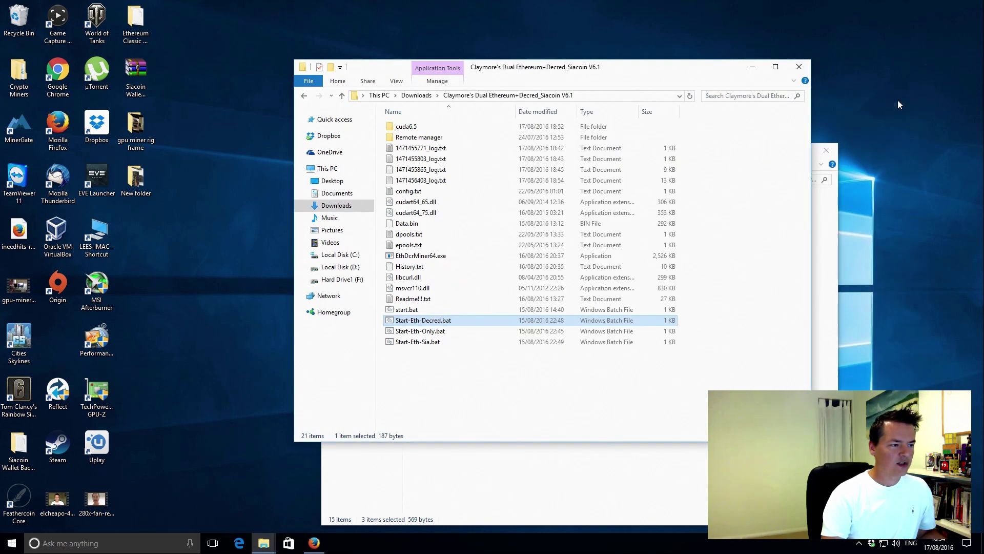
pyautogui.click(477, 387)
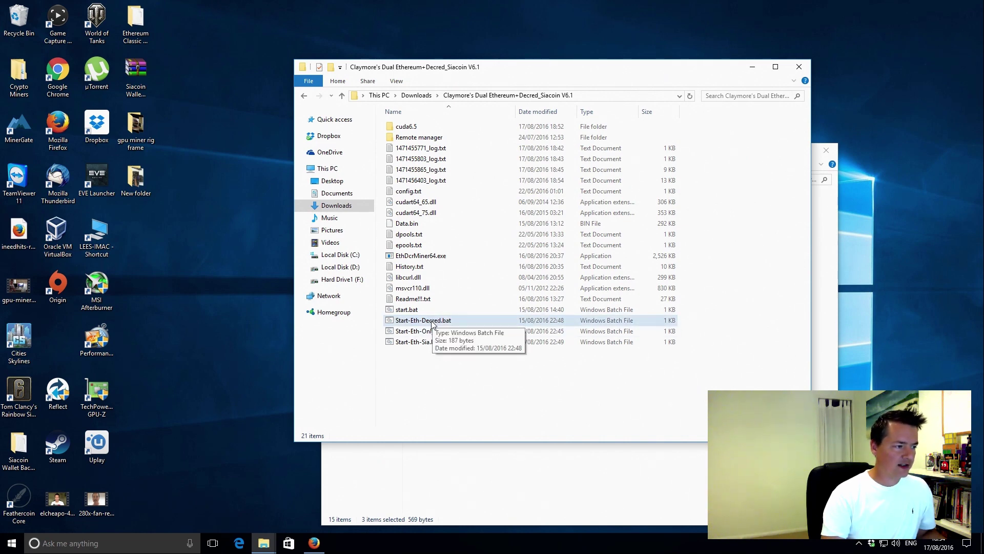
# Run Start-Eth-Decred.bat to dual mine Ethereum and Decred, and lower the -dcri intensity to 20 for all cards
pyautogui.doubleClick(432, 321)
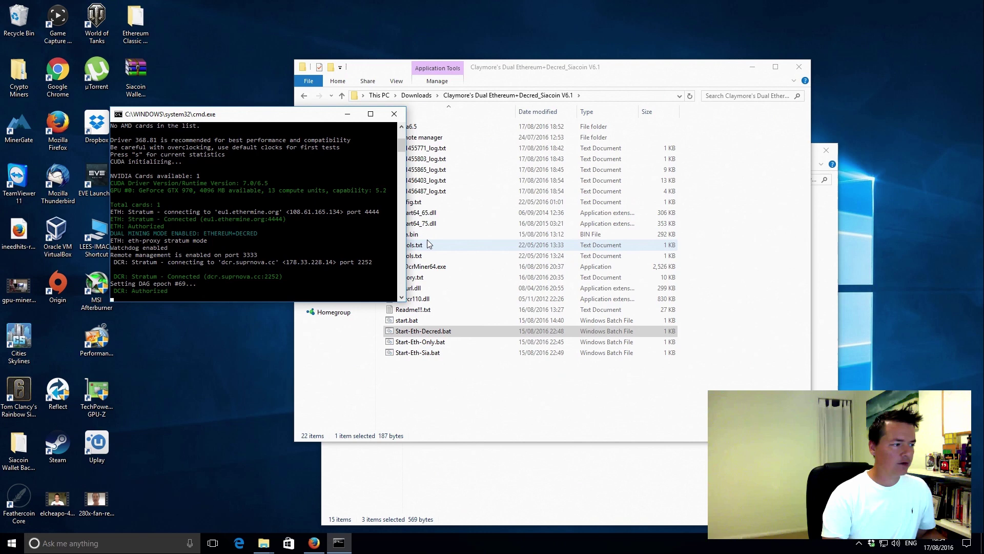
pyautogui.moveTo(266, 114); pyautogui.dragTo(327, 97)
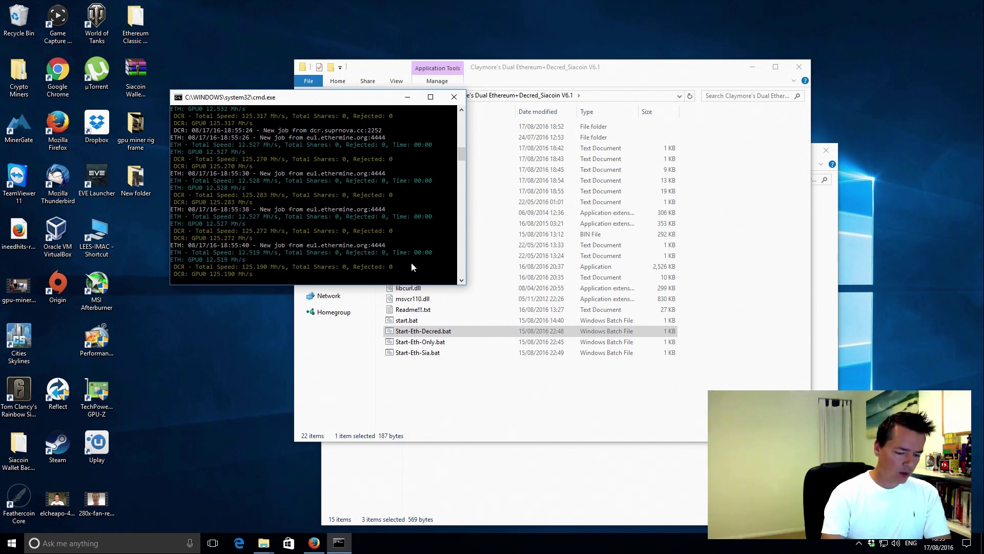
pyautogui.press('-')
pyautogui.press('-')
pyautogui.press('-')
pyautogui.press('-')
pyautogui.press('-')
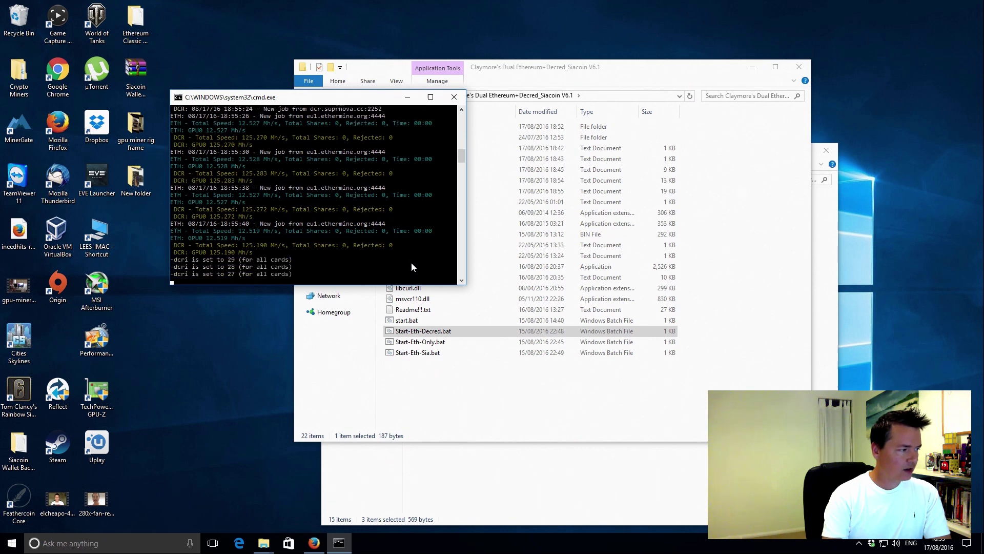
pyautogui.press('-')
pyautogui.press('-')
pyautogui.press('-')
pyautogui.press('-')
pyautogui.press('-')
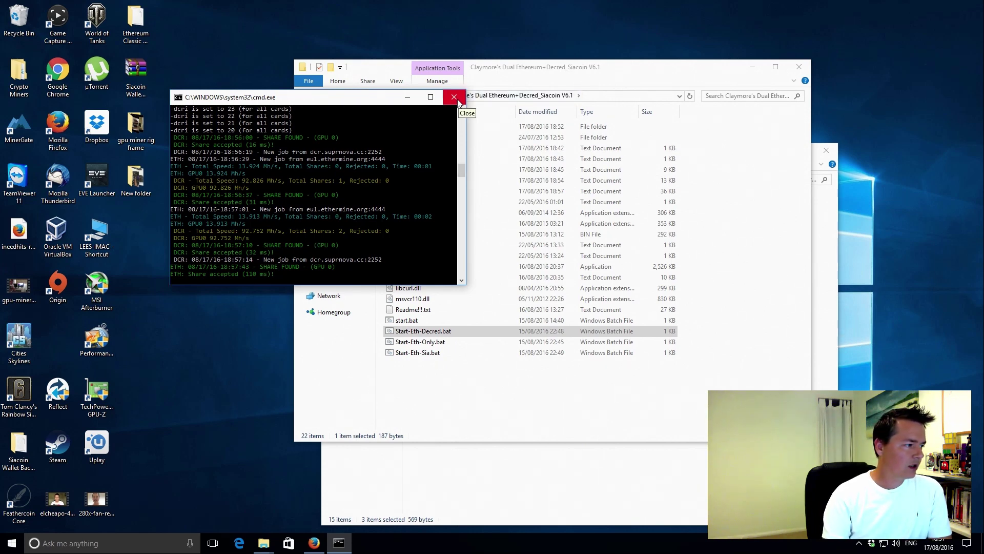
# Close the Decred dual miner and run Start-Eth-Sia.bat to dual mine Ethereum and Siacoin
pyautogui.click(454, 97)
pyautogui.click(453, 396)
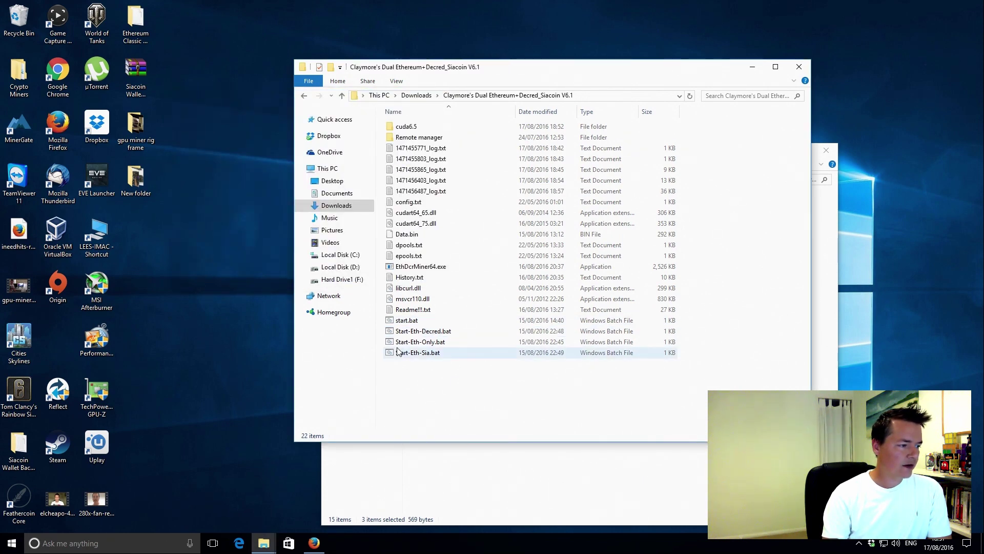
pyautogui.click(415, 355)
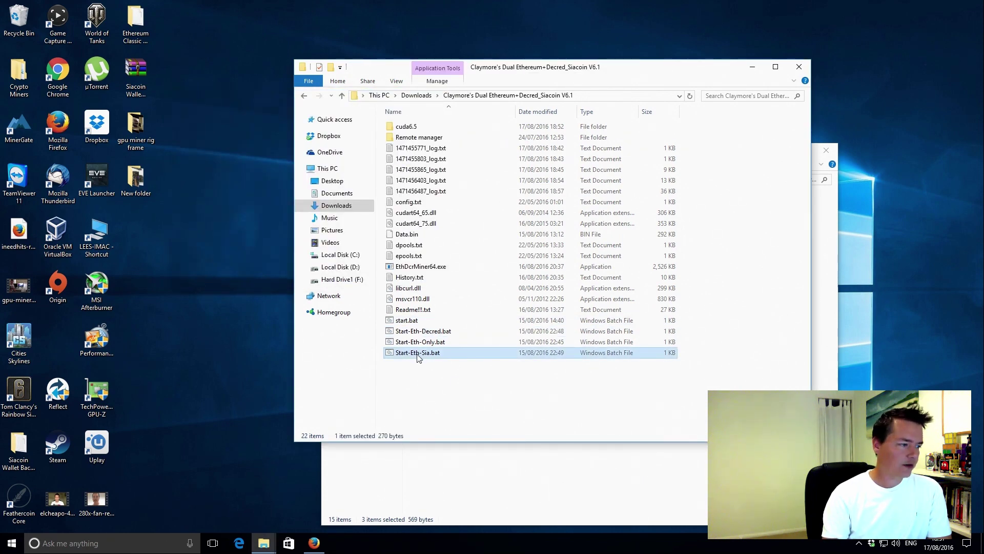
pyautogui.doubleClick(418, 354)
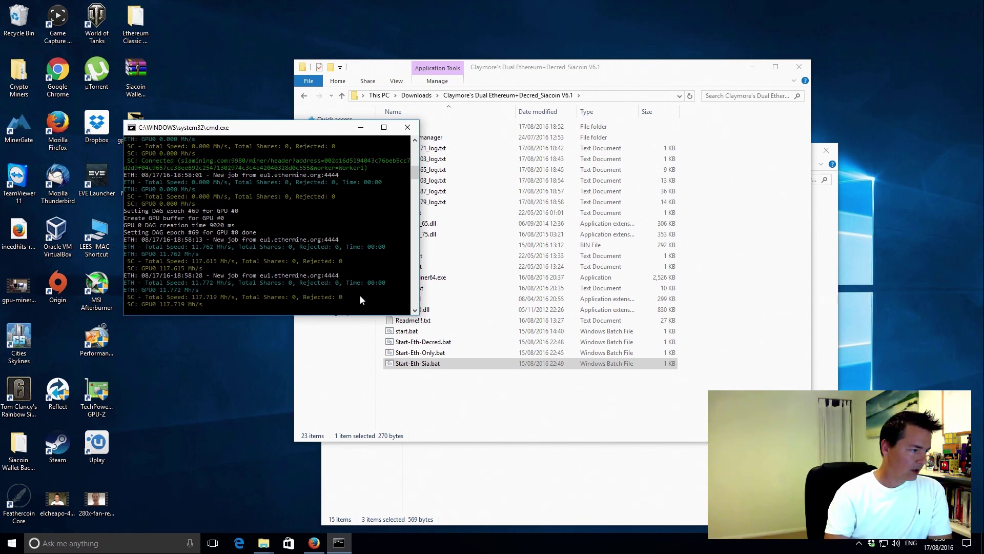
# Set the Siacoin dual miner's -dcri intensity to 20 for all cards
pyautogui.press('-')
pyautogui.press('-')
pyautogui.press('-')
pyautogui.press('-')
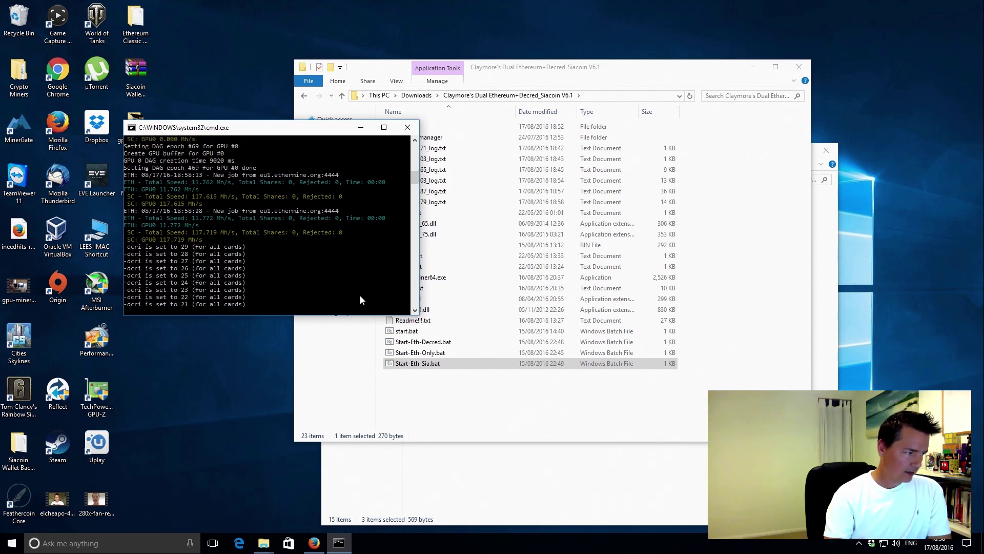
pyautogui.press('+')
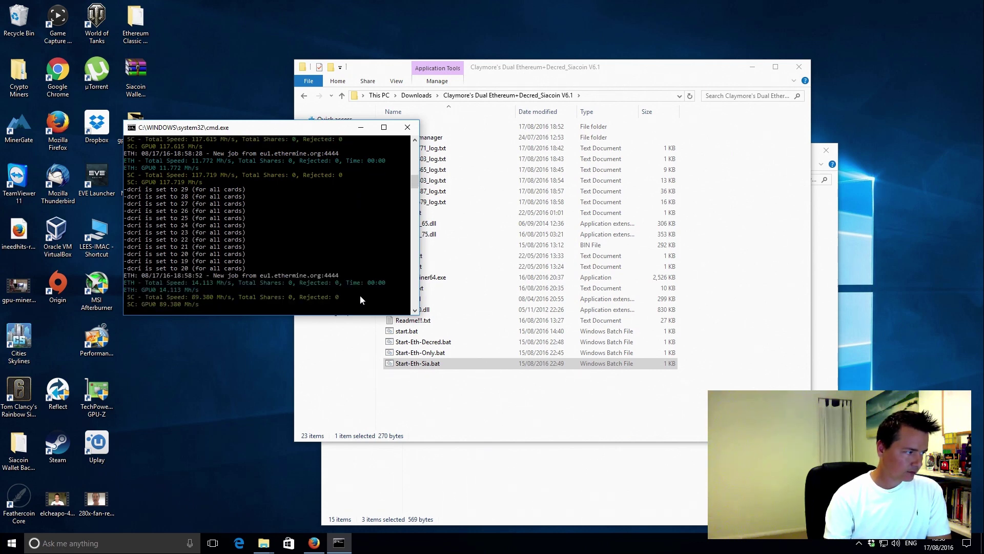